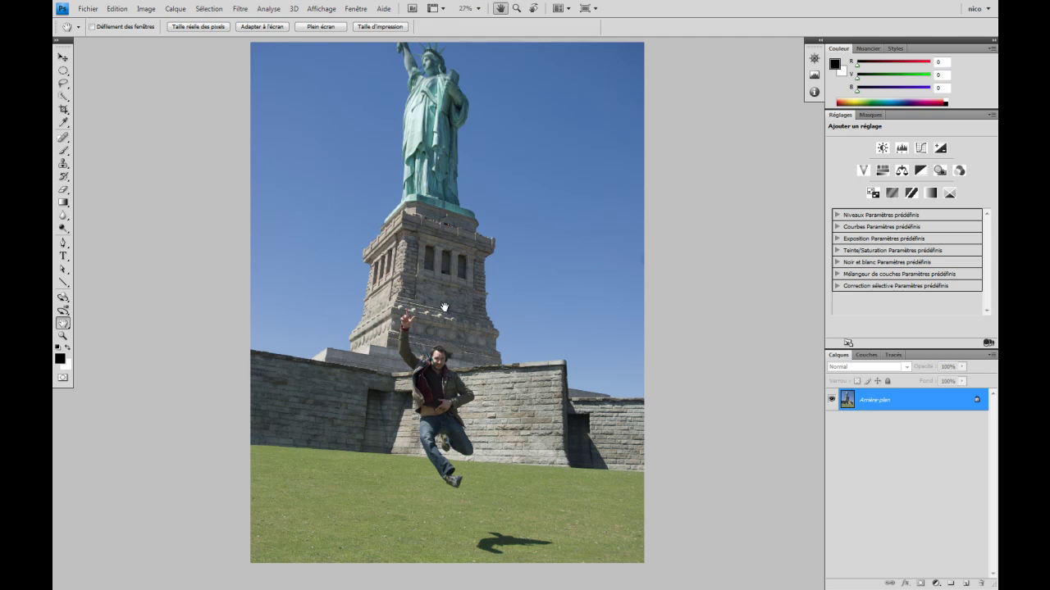
# Step: Add a Curves adjustment layer and give its Rouge channel an S-curve
pyautogui.click(937, 584)
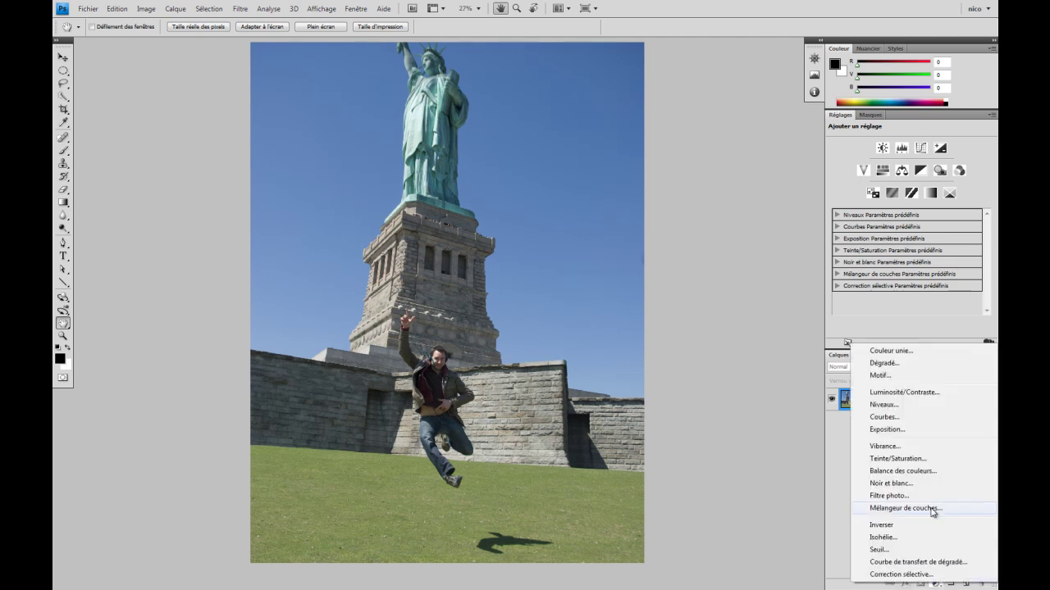
pyautogui.click(893, 418)
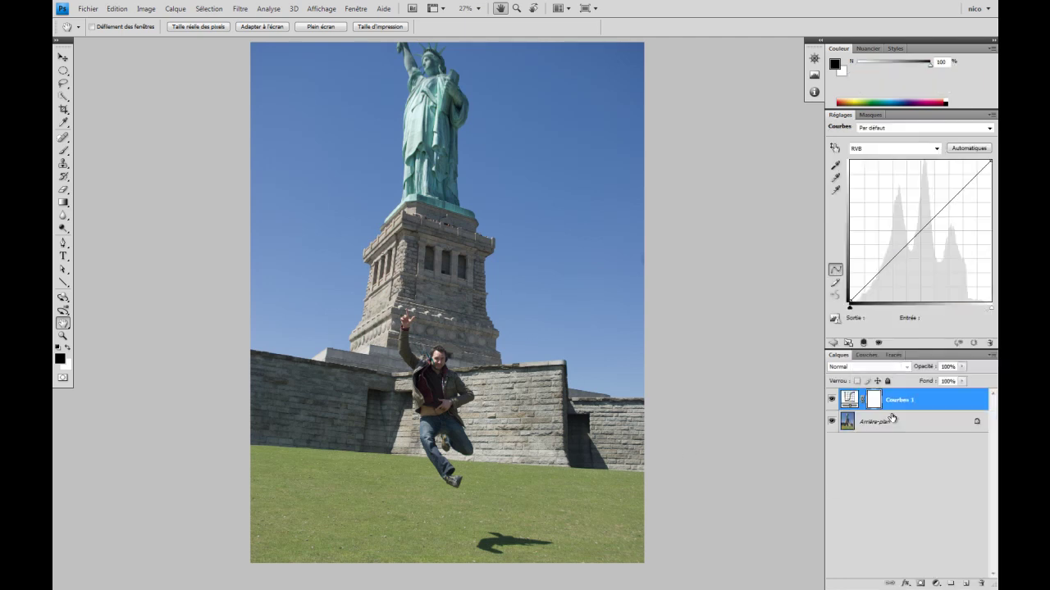
pyautogui.click(888, 151)
pyautogui.click(893, 169)
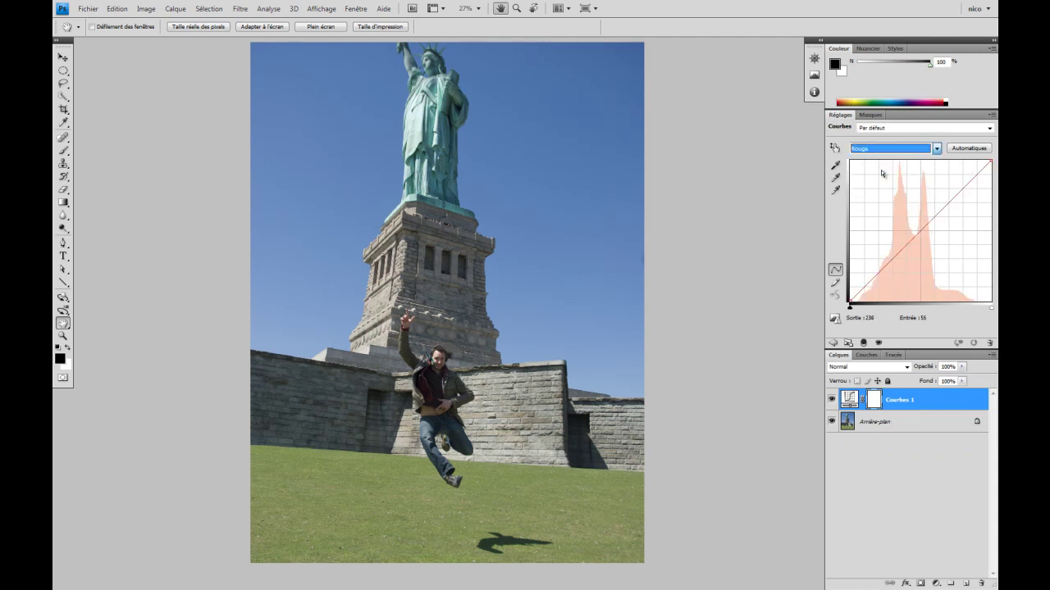
pyautogui.moveTo(878, 274); pyautogui.dragTo(880, 279)
pyautogui.moveTo(963, 195); pyautogui.dragTo(957, 183)
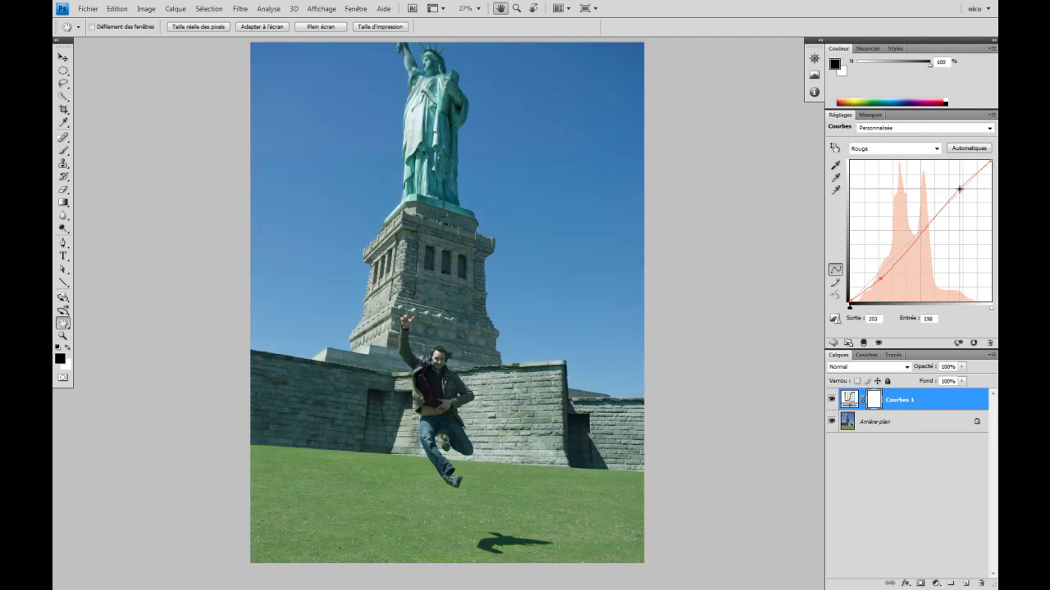
pyautogui.moveTo(880, 279); pyautogui.dragTo(881, 280)
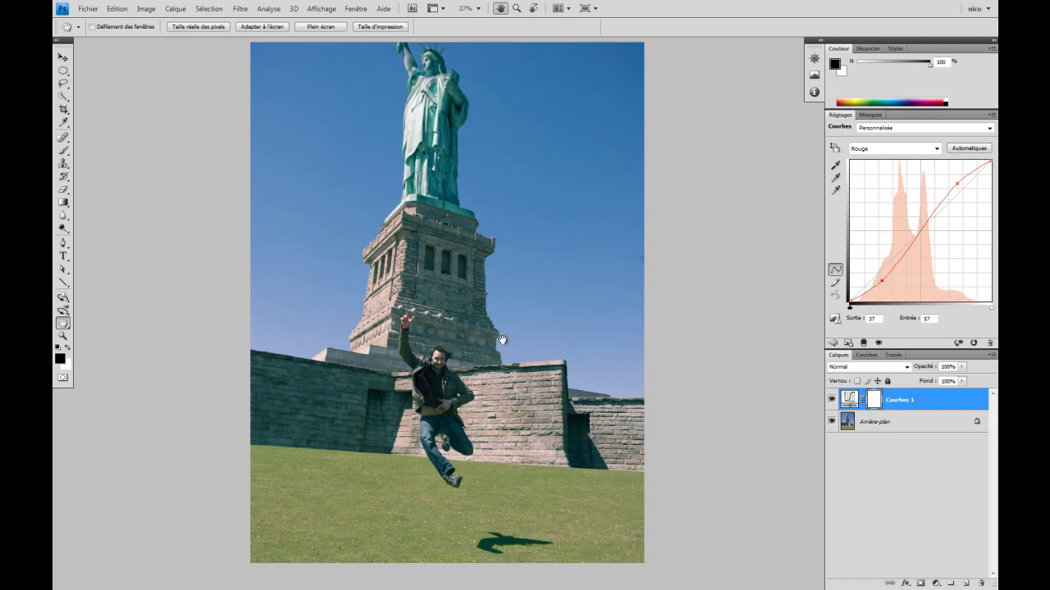
# Step: S-curve the Vert channel and lower the Bleu top endpoint to output 204
pyautogui.click(925, 146)
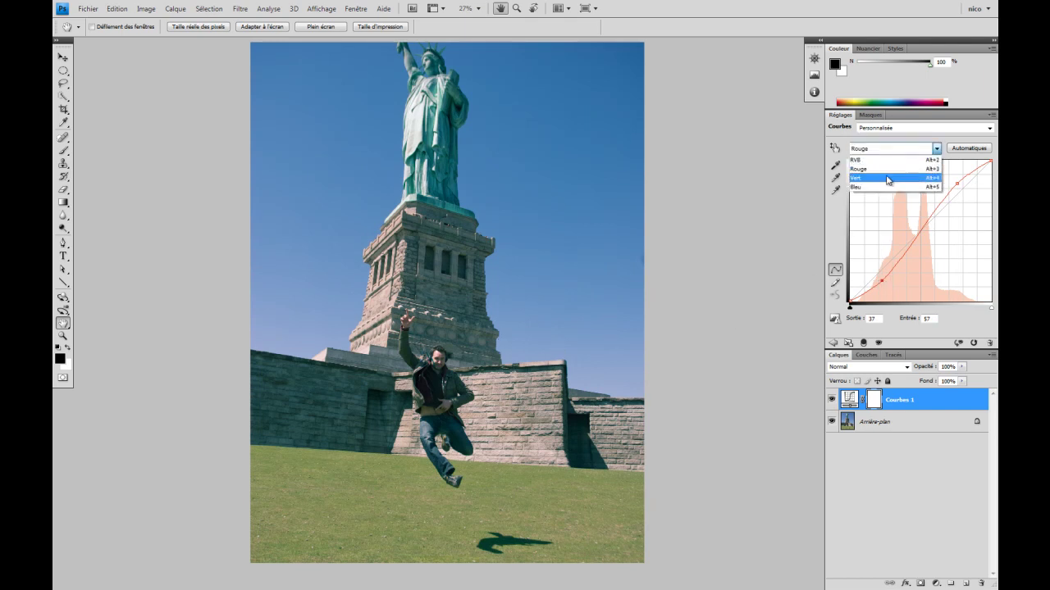
pyautogui.click(889, 175)
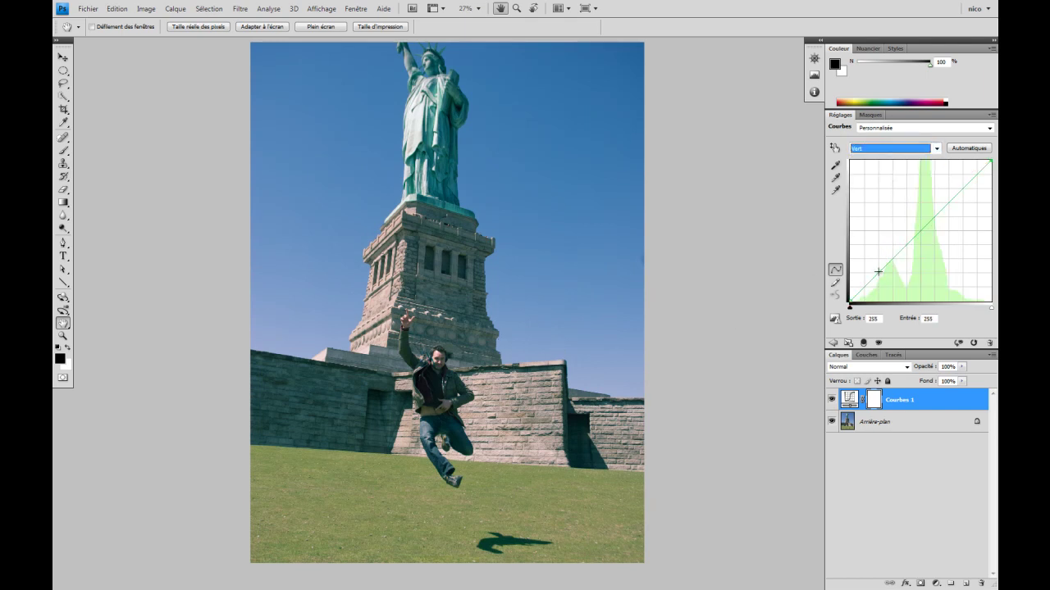
pyautogui.moveTo(878, 271); pyautogui.dragTo(879, 277)
pyautogui.moveTo(959, 190); pyautogui.dragTo(960, 187)
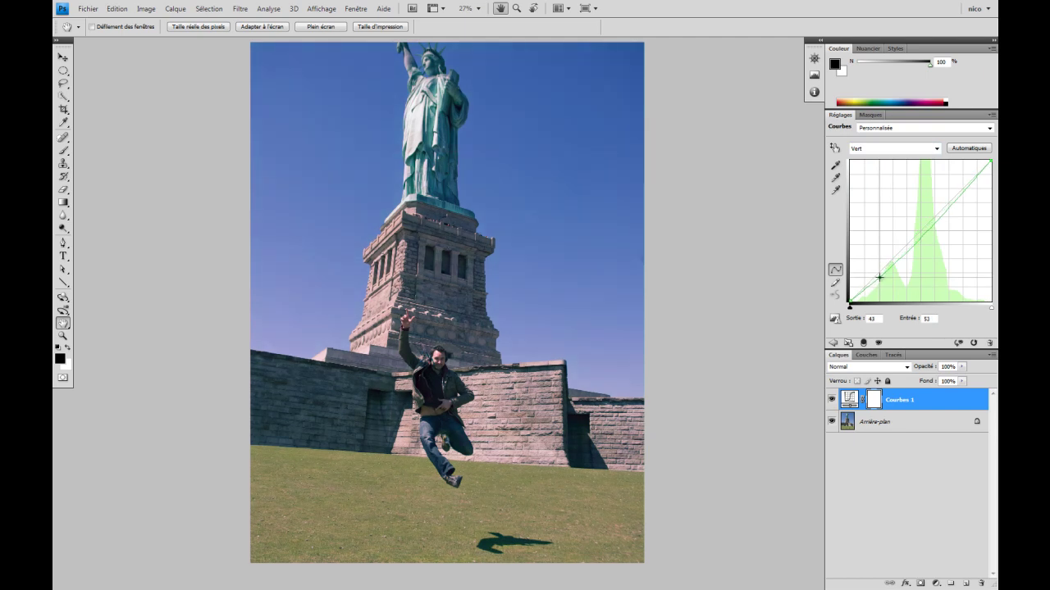
pyautogui.click(890, 154)
pyautogui.click(888, 188)
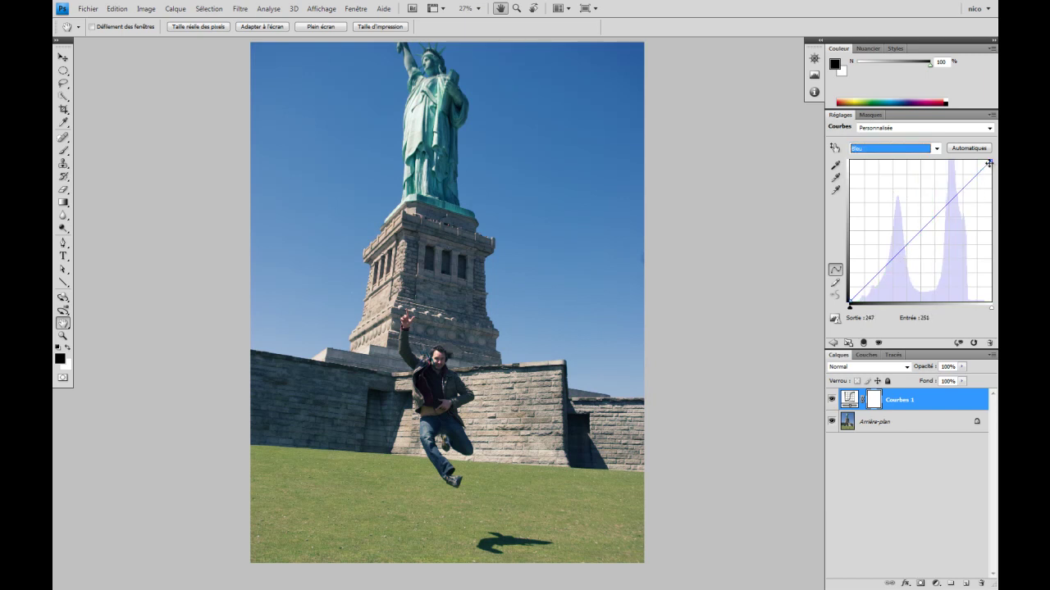
pyautogui.moveTo(991, 160); pyautogui.dragTo(990, 190)
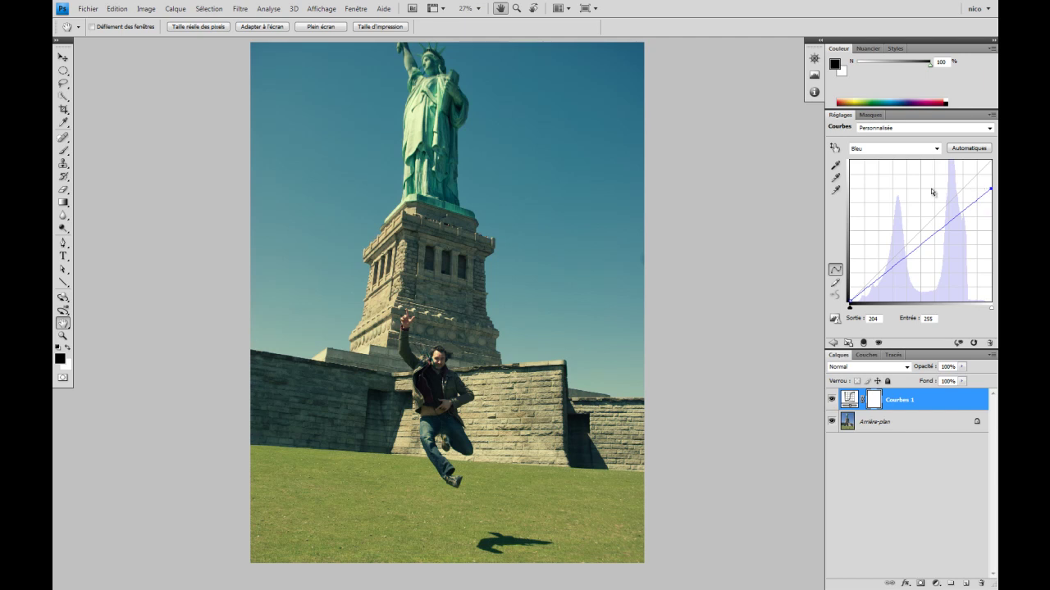
# Step: Toggle the curve grid density, then lift two Bleu points so input 207 maps to 199
pyautogui.keyDown('alt'); pyautogui.click(907, 197); pyautogui.keyUp('alt')
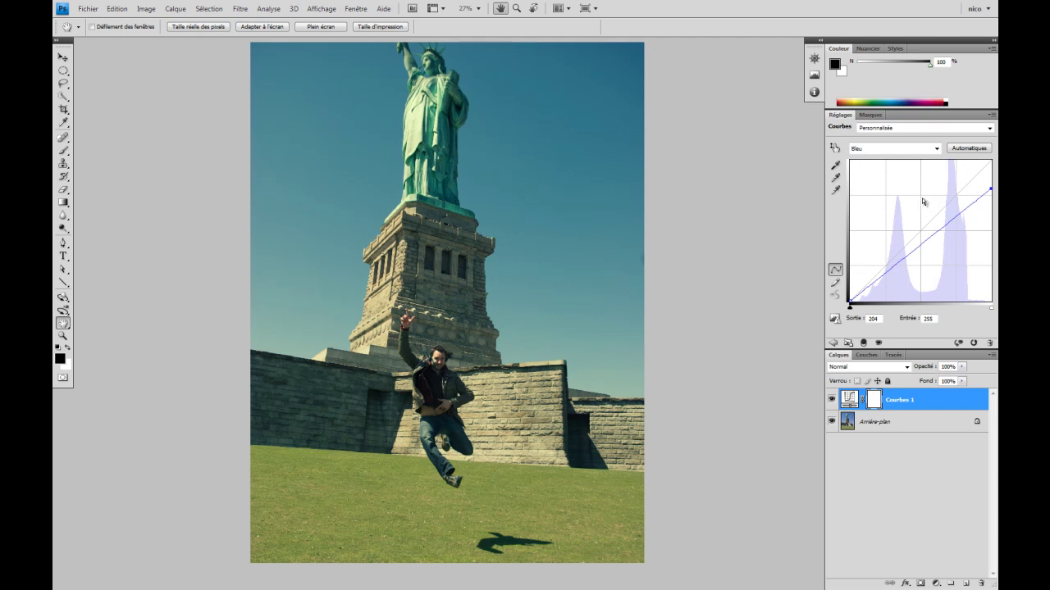
pyautogui.keyDown('alt'); pyautogui.click(915, 201); pyautogui.keyUp('alt')
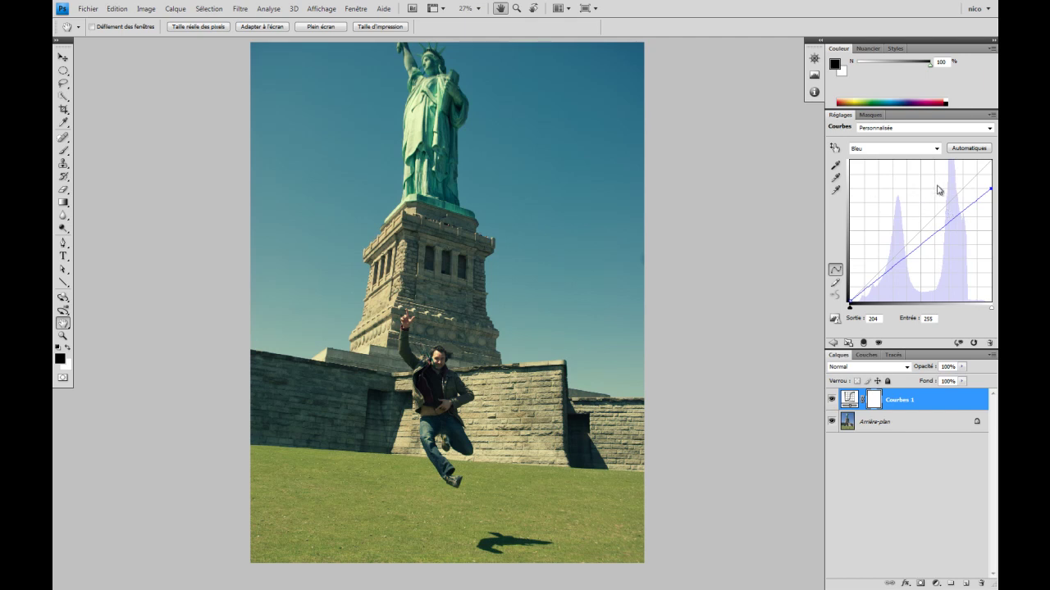
pyautogui.keyDown('alt'); pyautogui.click(921, 197); pyautogui.keyUp('alt')
pyautogui.keyDown('alt'); pyautogui.click(921, 195); pyautogui.keyUp('alt')
pyautogui.keyDown('alt'); pyautogui.click(910, 202); pyautogui.keyUp('alt')
pyautogui.keyDown('alt'); pyautogui.click(910, 205); pyautogui.keyUp('alt')
pyautogui.moveTo(908, 257); pyautogui.dragTo(902, 244)
pyautogui.moveTo(966, 203); pyautogui.dragTo(965, 191)
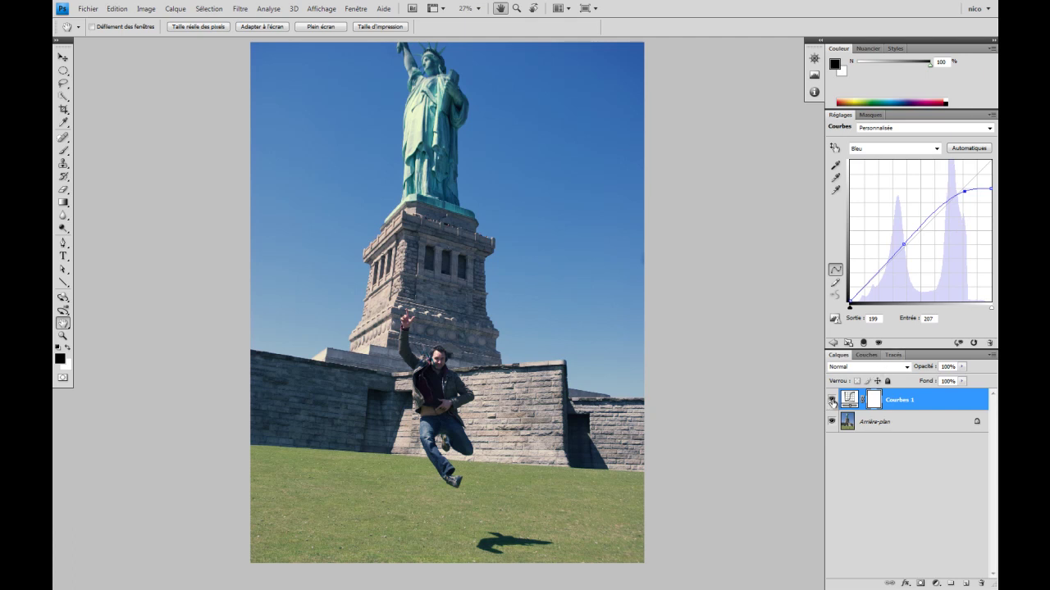
pyautogui.click(830, 401)
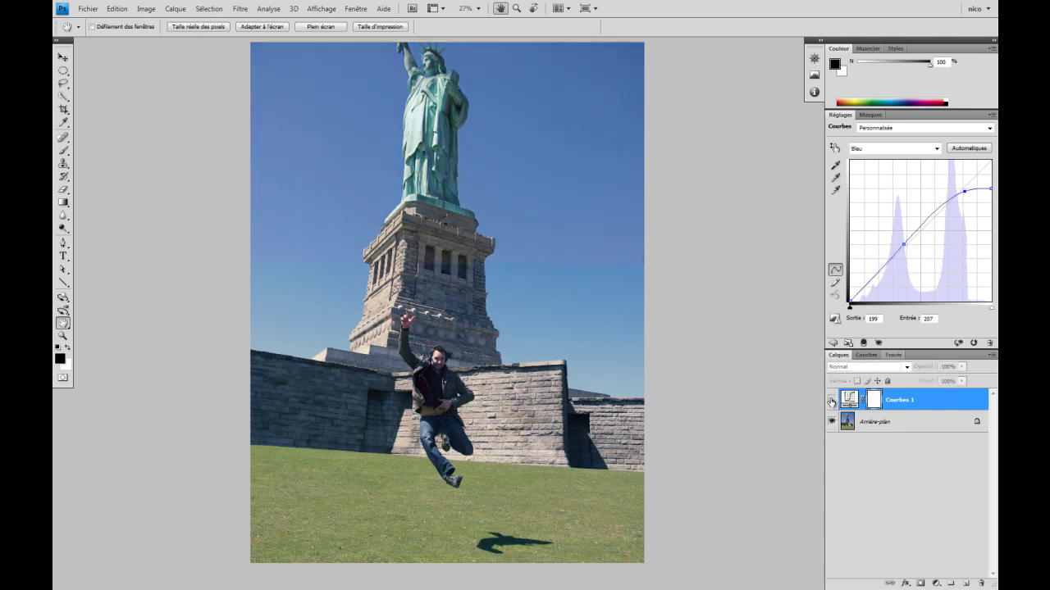
pyautogui.click(831, 401)
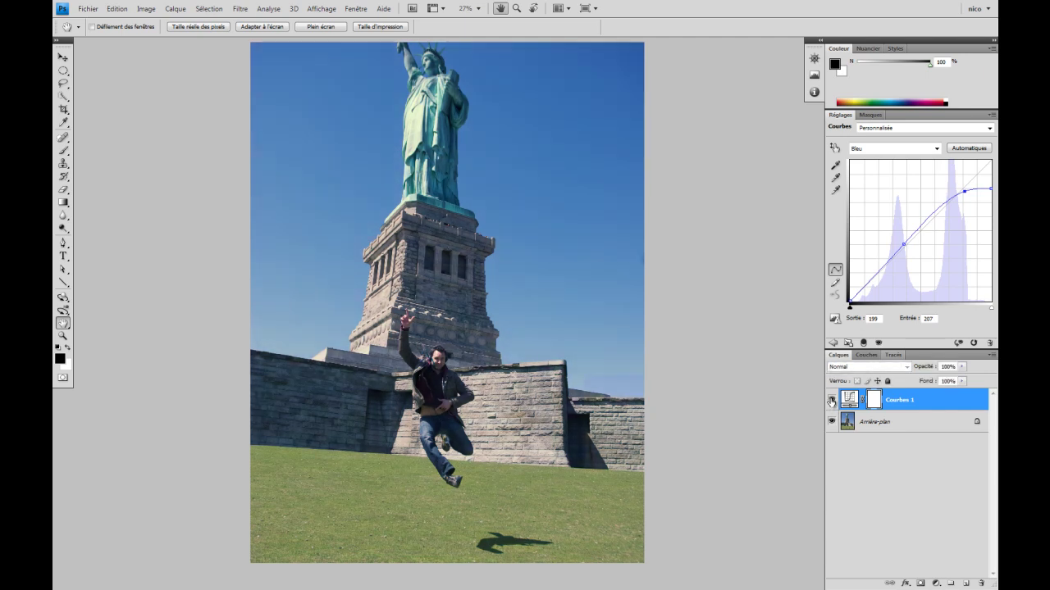
pyautogui.click(831, 401)
pyautogui.click(831, 401)
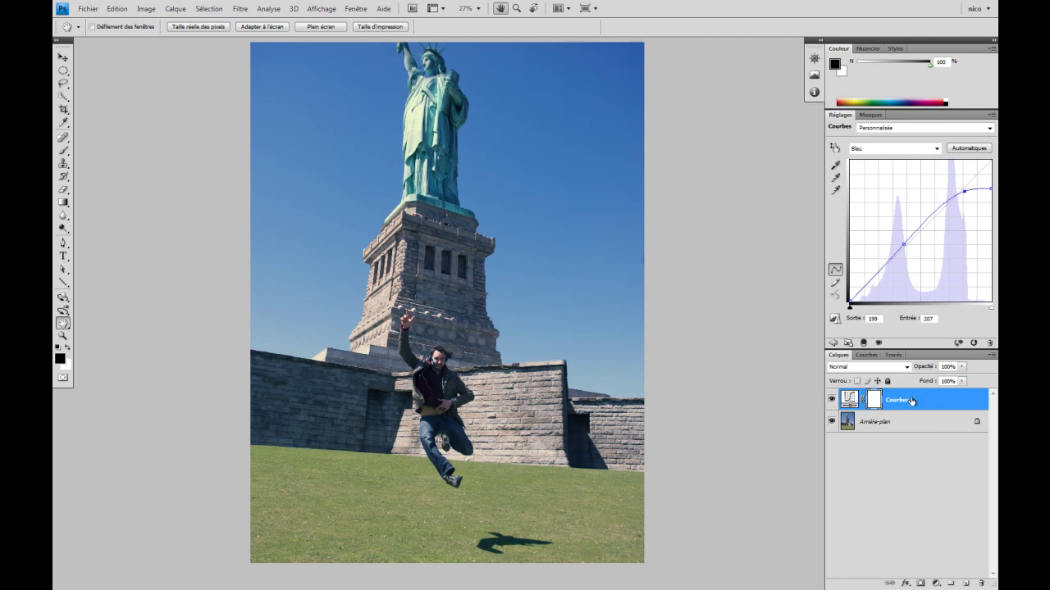
# Step: Duplicate Courbes 1, set the copy to Couleur at 39% opacity, and add empty Calque 1
pyautogui.hotkey('ctrl', 'j')
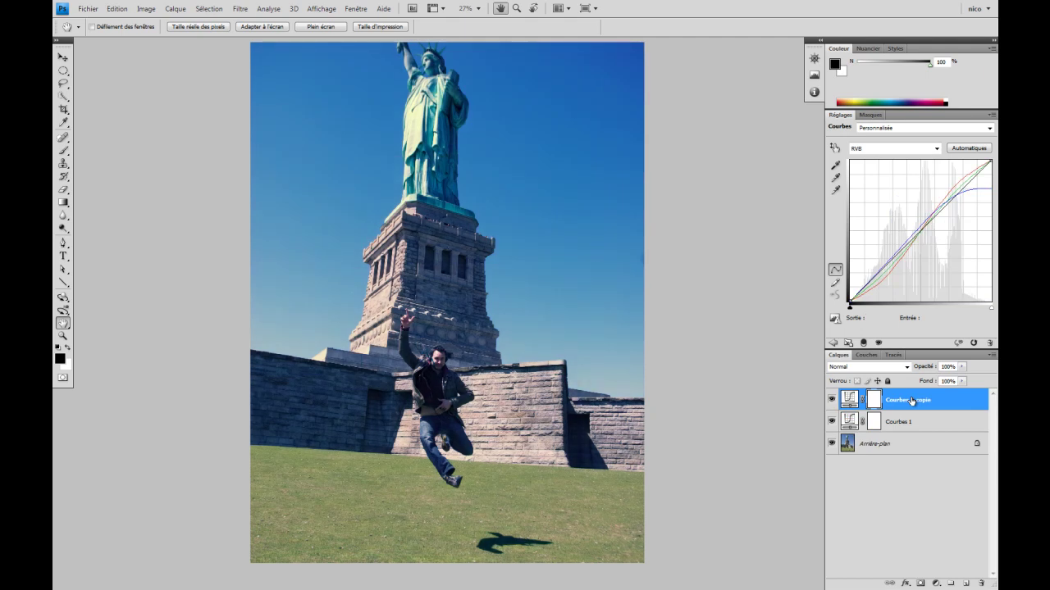
pyautogui.click(962, 367)
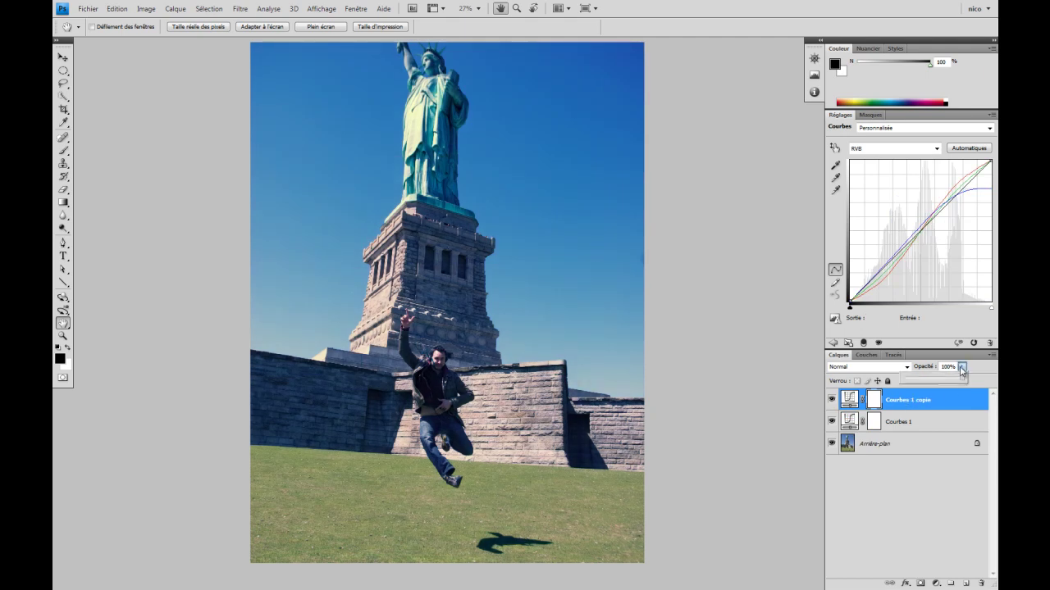
pyautogui.moveTo(962, 379); pyautogui.dragTo(925, 383)
pyautogui.click(850, 367)
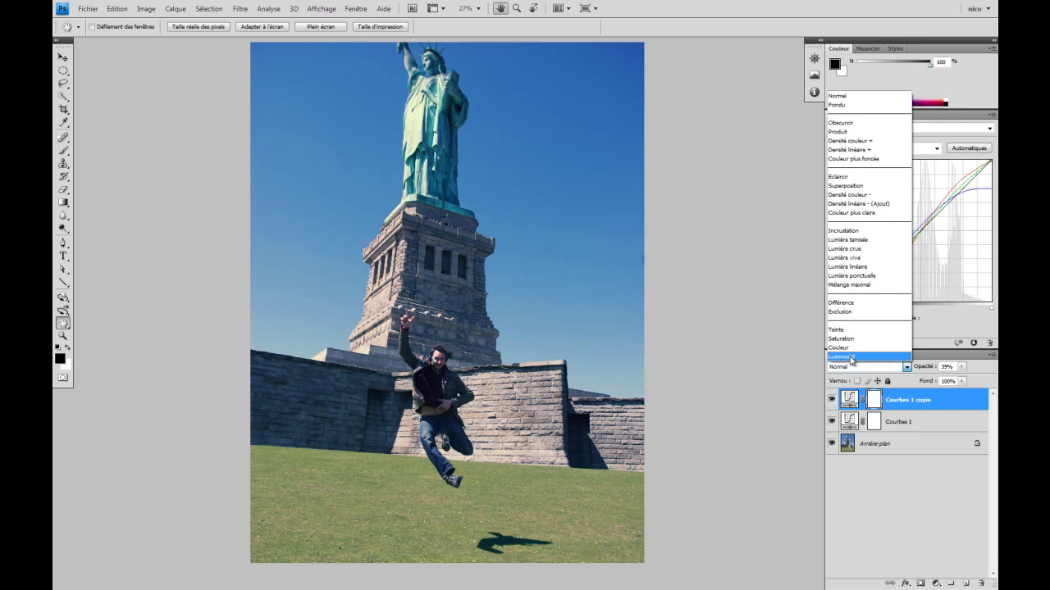
pyautogui.click(851, 349)
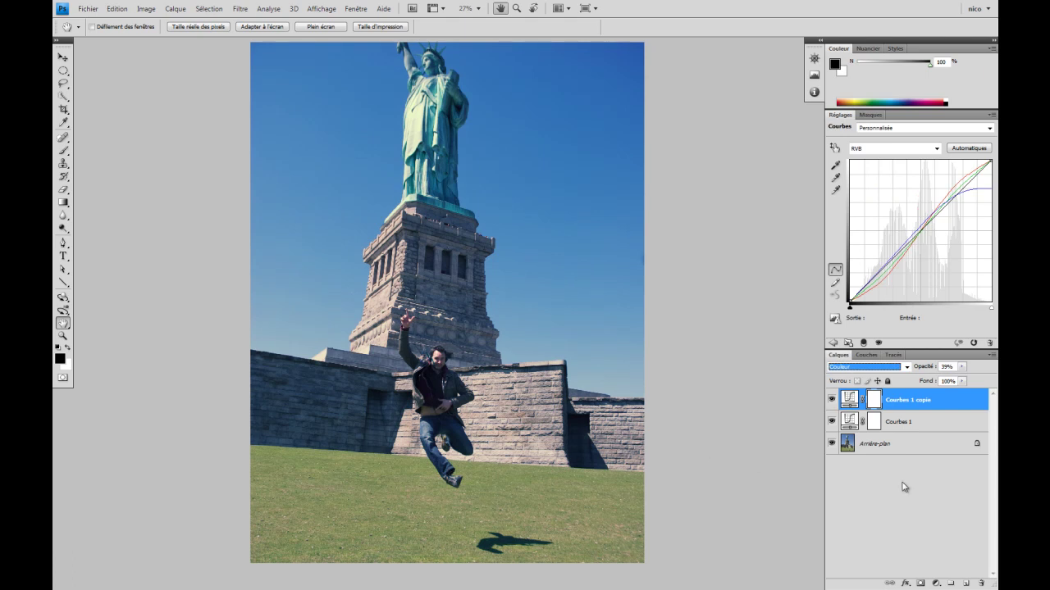
pyautogui.click(965, 583)
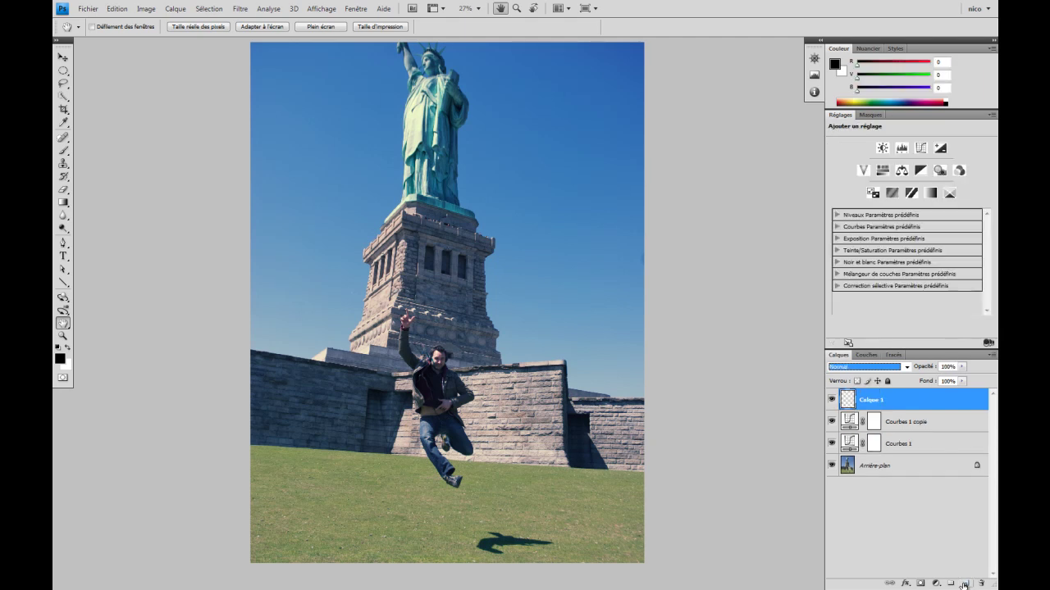
# Step: Set Calque 1 to Lumière tamisée blending and pick the brush
pyautogui.click(887, 371)
pyautogui.click(853, 240)
pyautogui.press('b')
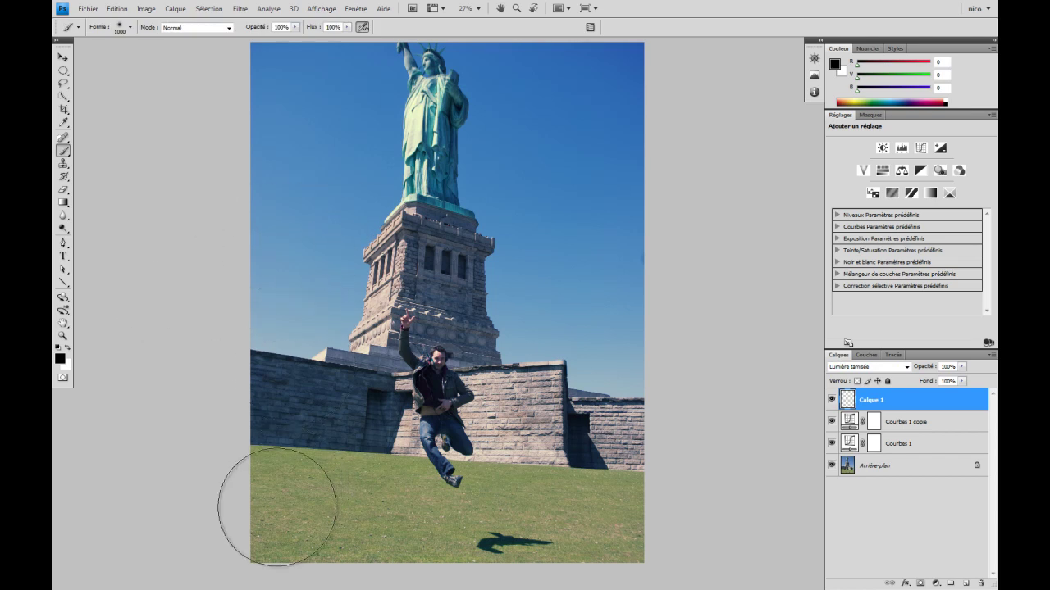
# Step: Paint black around all image edges and lower Calque 1 opacity to 54%
pyautogui.moveTo(238, 503); pyautogui.dragTo(361, 558)
pyautogui.moveTo(211, 299)
pyautogui.mouseDown()
pyautogui.moveTo(270, 106)
pyautogui.moveTo(344, 32)
pyautogui.moveTo(621, 36)
pyautogui.moveTo(645, 71)
pyautogui.mouseUp()
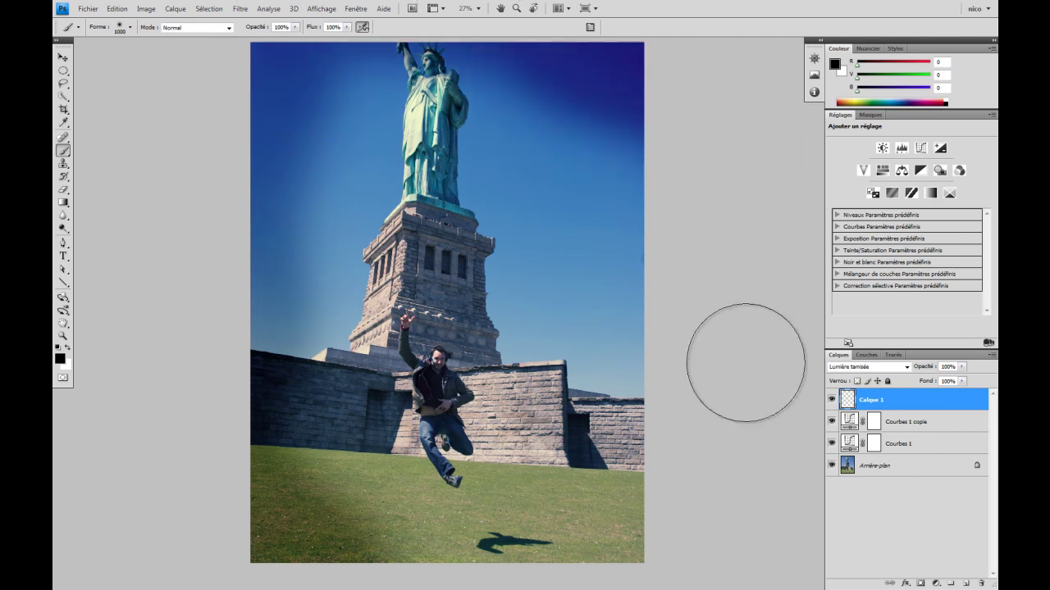
pyautogui.moveTo(675, 307)
pyautogui.mouseDown()
pyautogui.moveTo(637, 565)
pyautogui.moveTo(249, 581)
pyautogui.mouseUp()
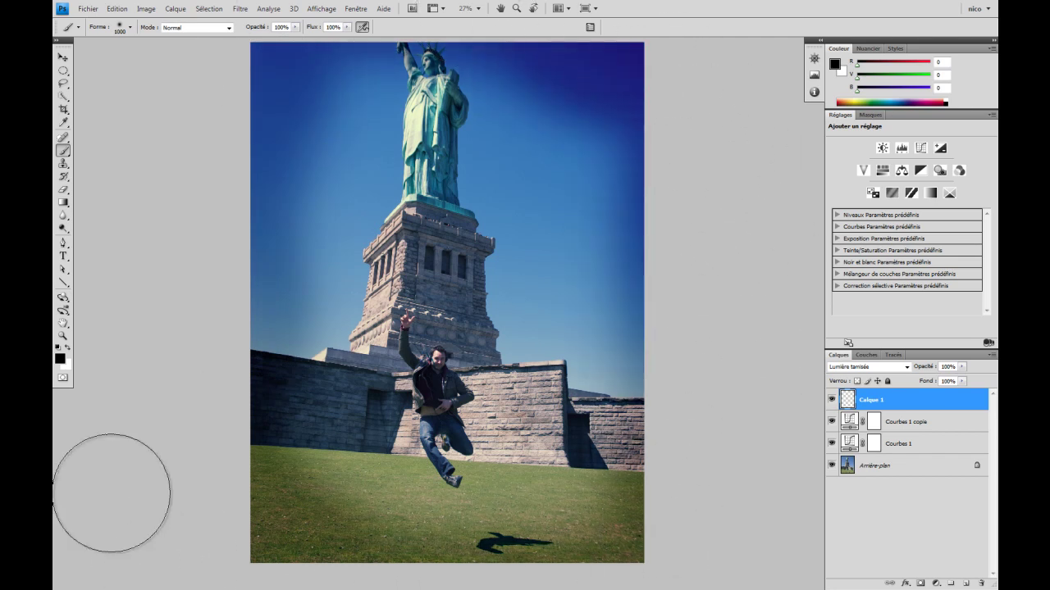
pyautogui.moveTo(235, 12)
pyautogui.mouseDown()
pyautogui.moveTo(574, 24)
pyautogui.moveTo(670, 235)
pyautogui.moveTo(664, 562)
pyautogui.moveTo(164, 530)
pyautogui.mouseUp()
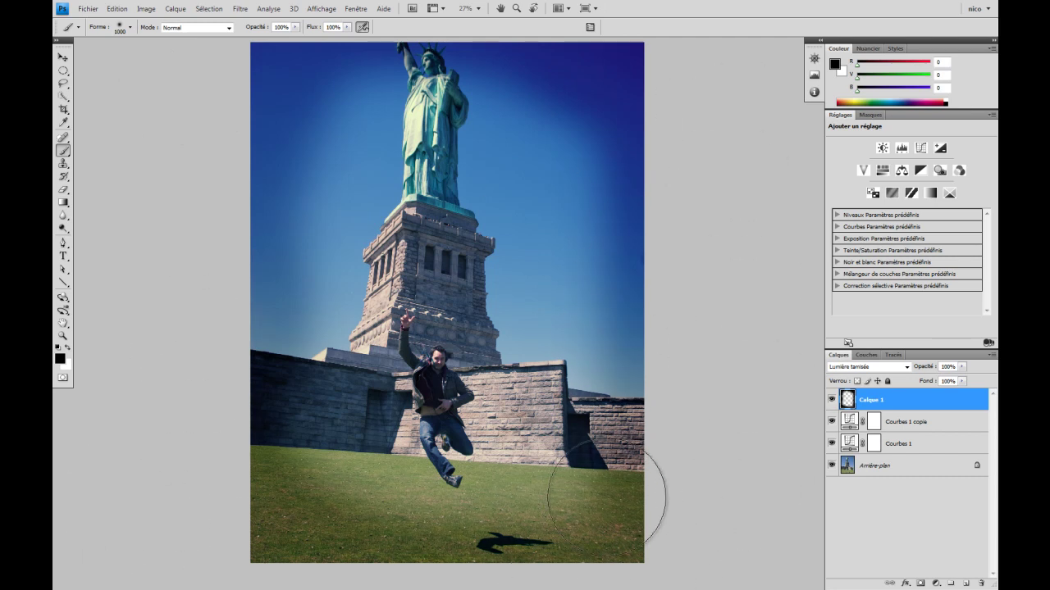
pyautogui.moveTo(962, 373); pyautogui.dragTo(937, 383)
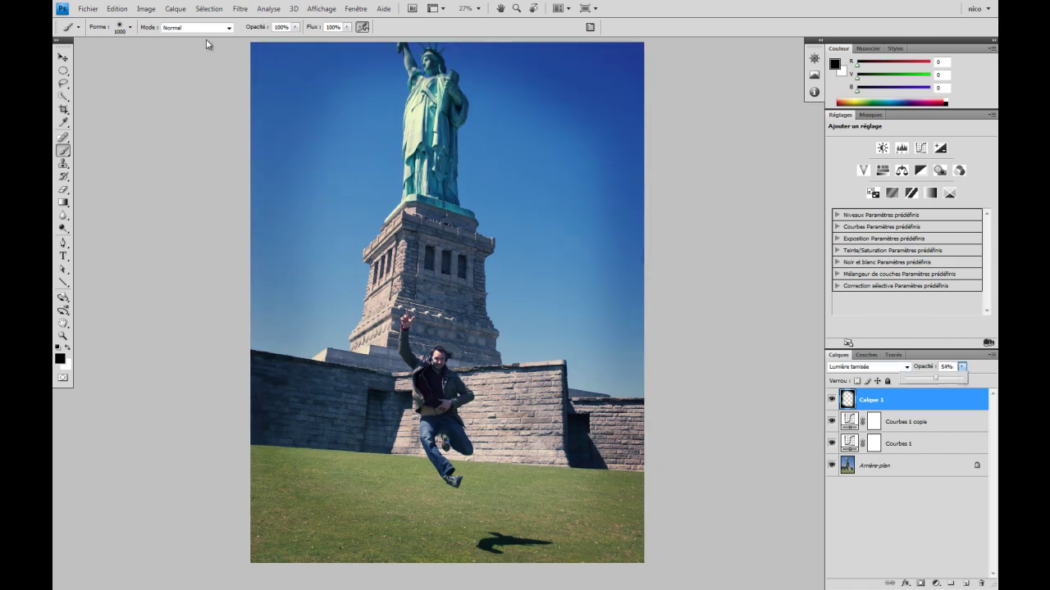
# Step: Soften Calque 1's vignette with Flou gaussien and set its opacity to 51%
pyautogui.click(240, 8)
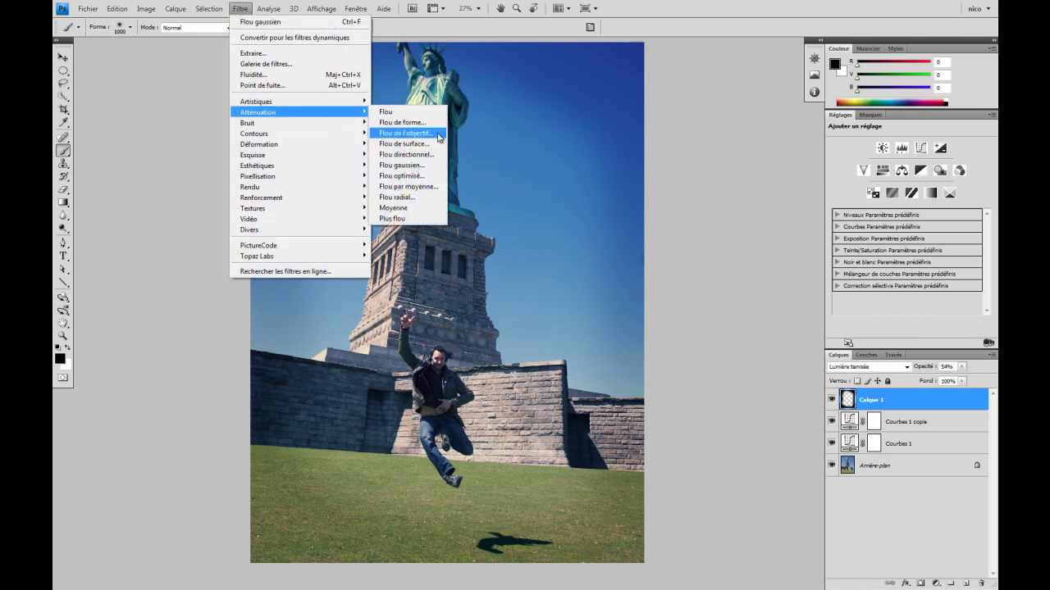
pyautogui.click(420, 164)
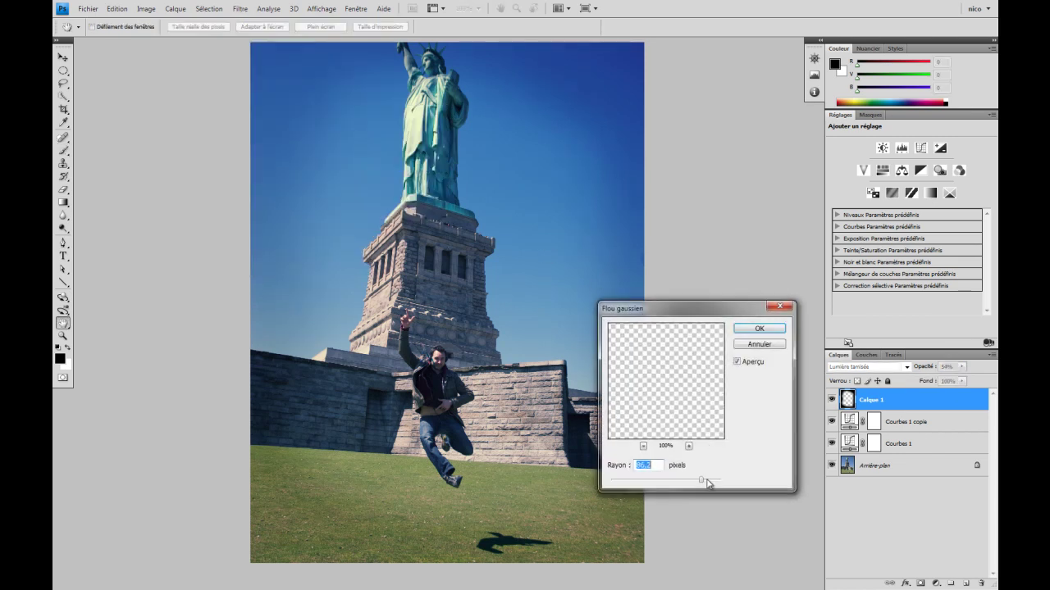
pyautogui.click(753, 329)
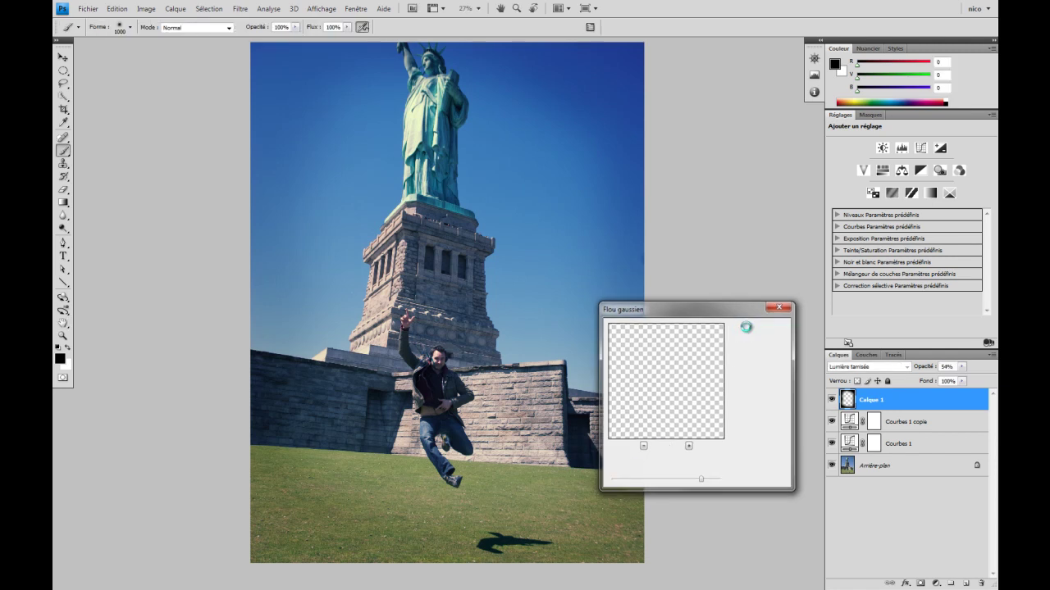
pyautogui.press('b')
pyautogui.click(962, 368)
pyautogui.moveTo(956, 382); pyautogui.dragTo(962, 381)
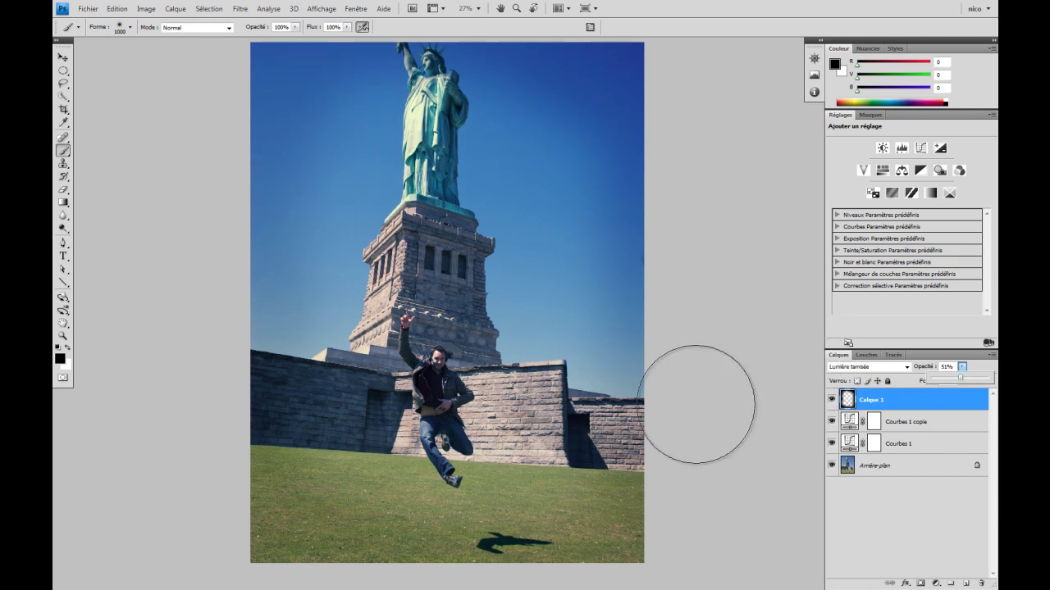
pyautogui.click(967, 569)
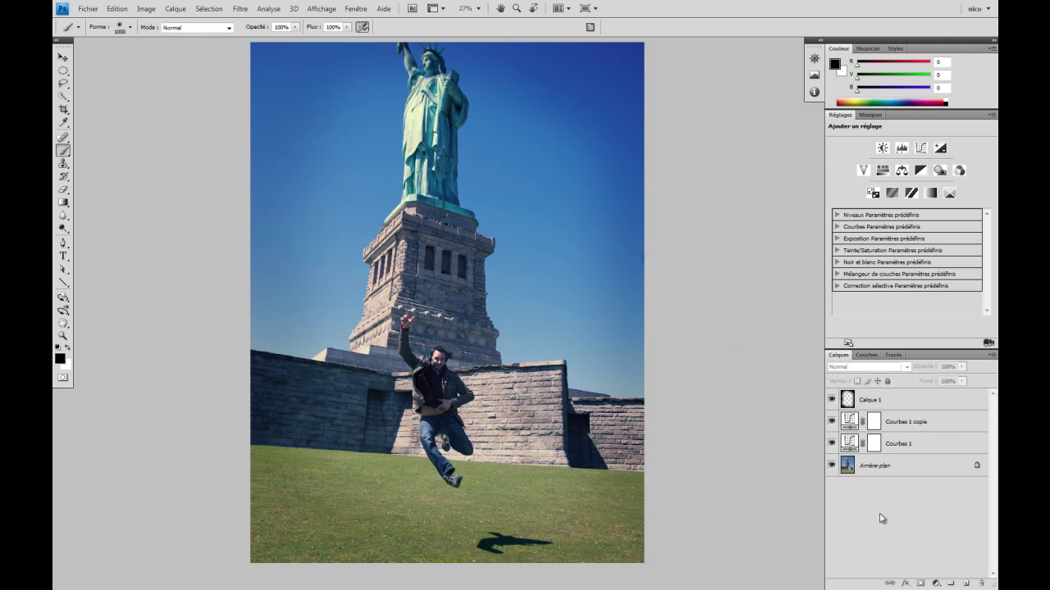
pyautogui.keyDown('alt'); pyautogui.click(831, 466); pyautogui.keyUp('alt')
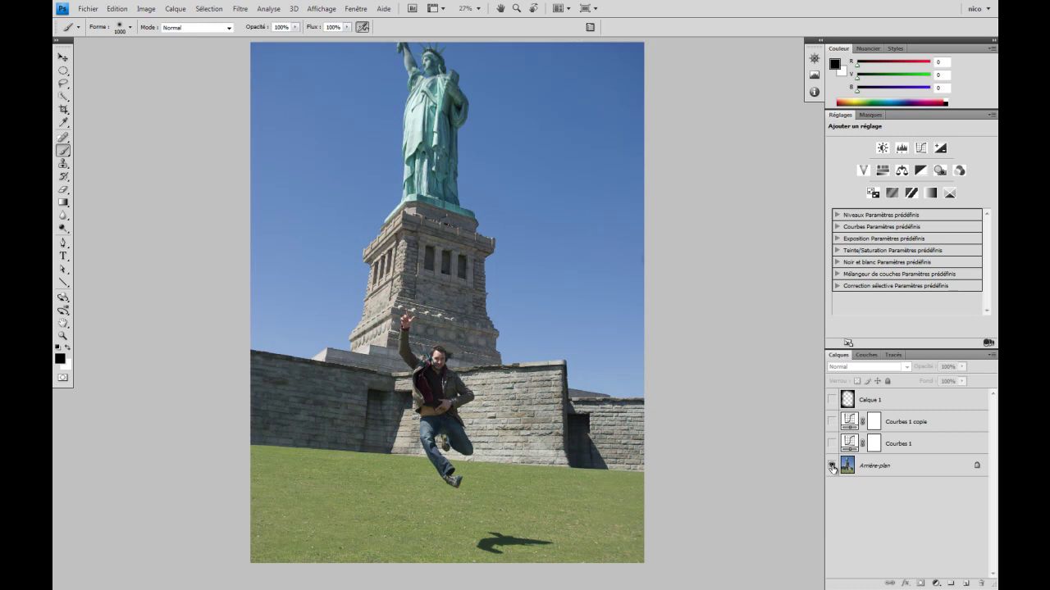
pyautogui.keyDown('alt'); pyautogui.click(832, 466); pyautogui.keyUp('alt')
pyautogui.keyDown('alt'); pyautogui.click(831, 466); pyautogui.keyUp('alt')
pyautogui.click(832, 443)
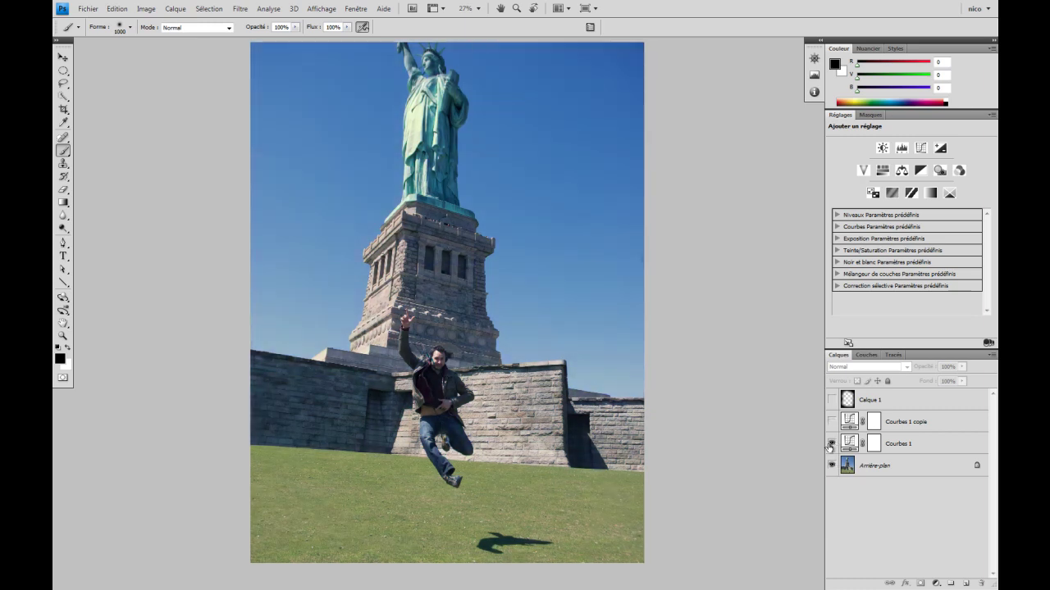
pyautogui.click(831, 400)
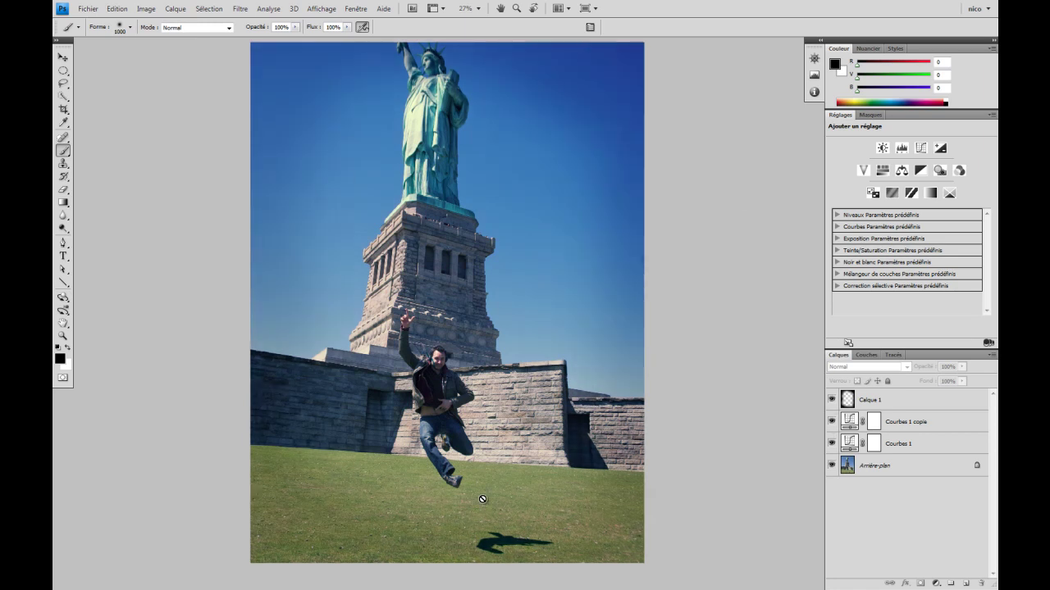